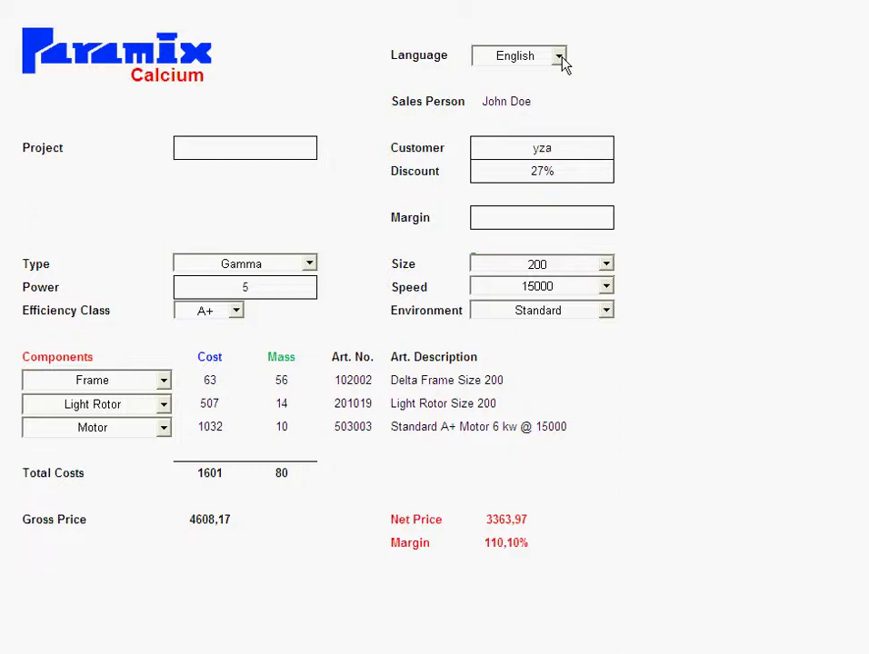
# - Switch the form labels to German, then back to English
pyautogui.click(563, 60)
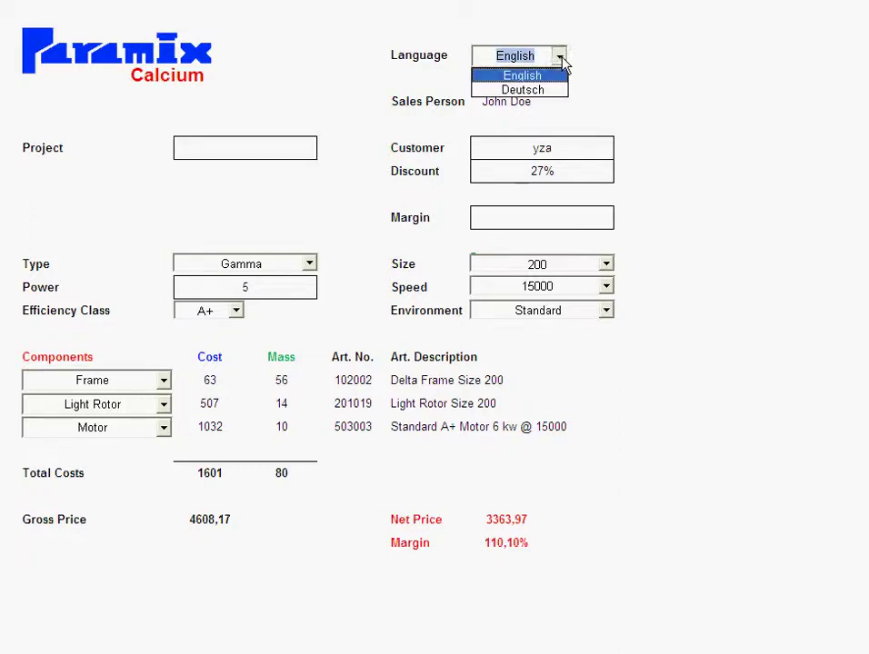
pyautogui.click(527, 90)
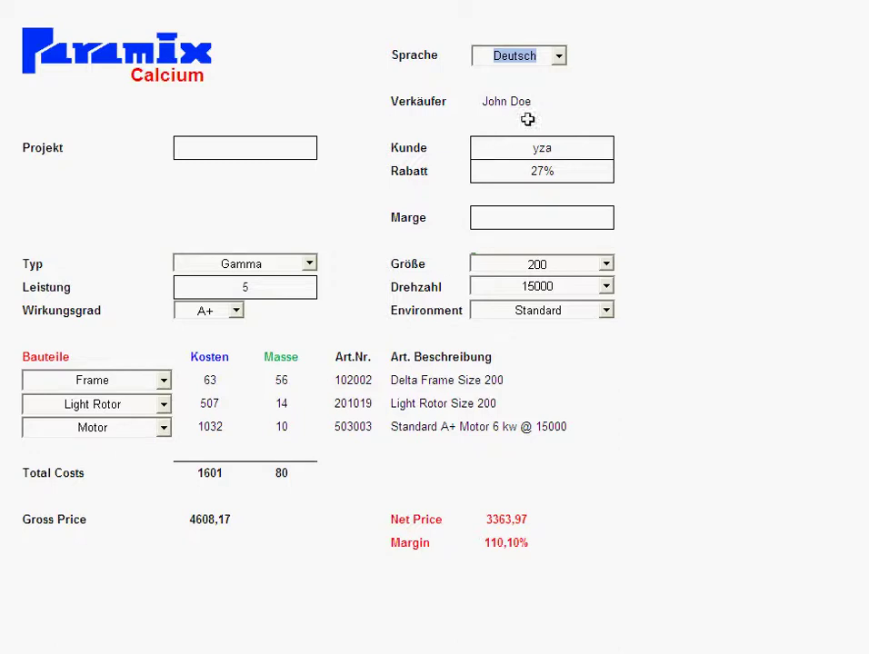
pyautogui.click(563, 60)
pyautogui.click(551, 75)
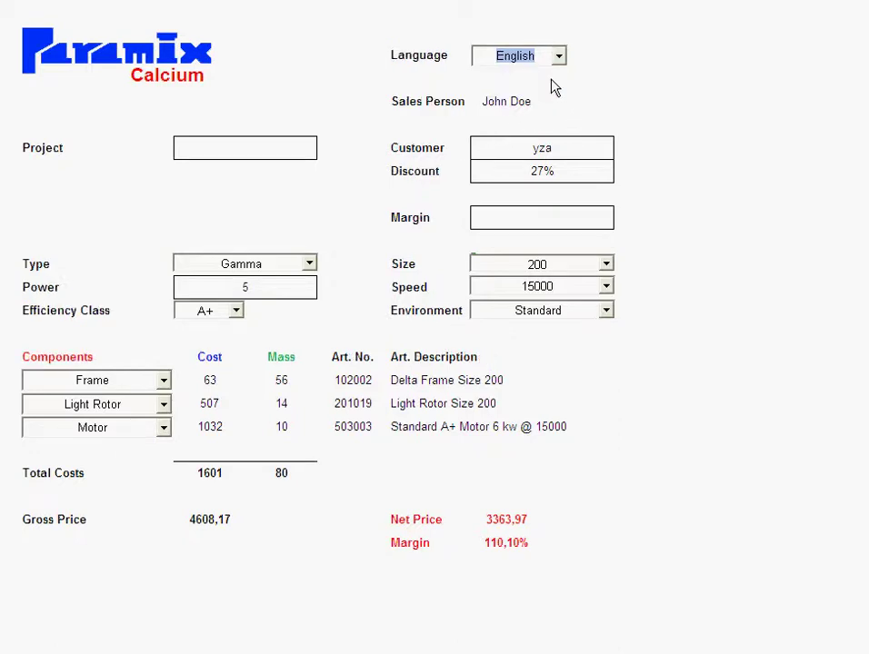
# - Replace the Customer entry with abc, then def, applying a 59% discount
pyautogui.click(541, 147)
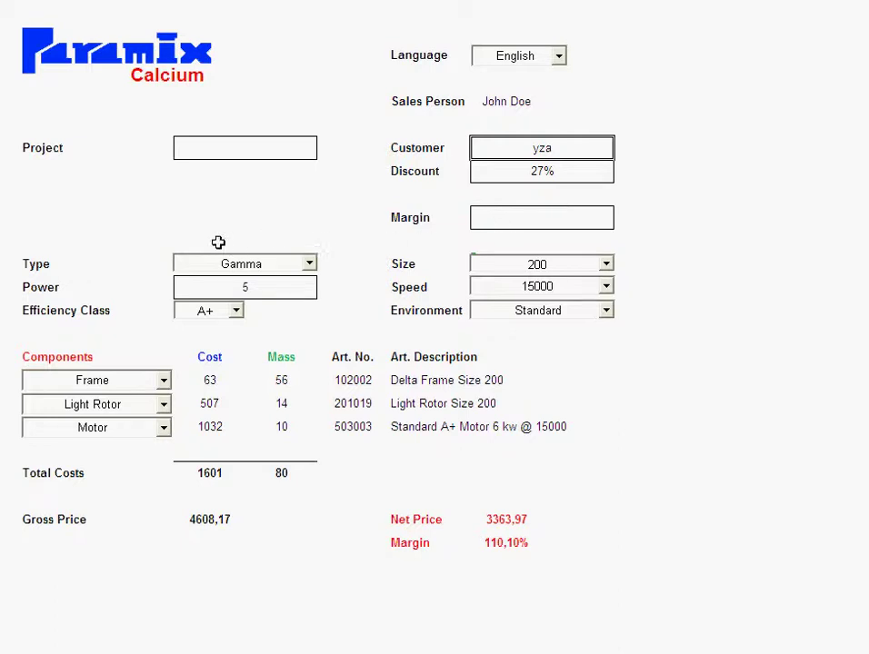
pyautogui.press('BackSpace')
pyautogui.press('BackSpace')
pyautogui.press('BackSpace')
pyautogui.write('abc')
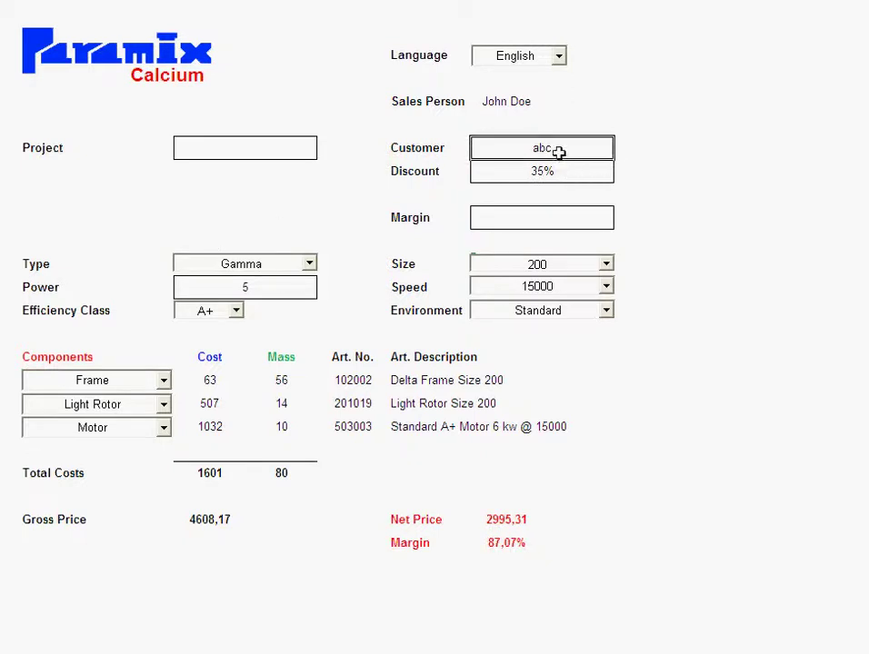
pyautogui.press('BackSpace')
pyautogui.press('BackSpace')
pyautogui.press('BackSpace')
pyautogui.write('def')
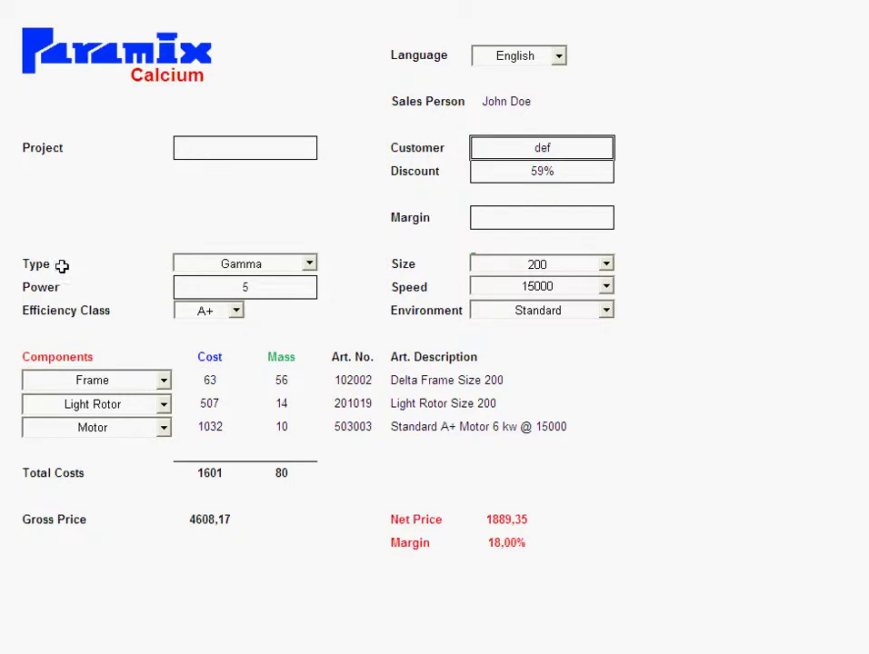
# - Set the product type to Alpha and the frame to Compact Frame, after trying Light Frame
pyautogui.click(309, 264)
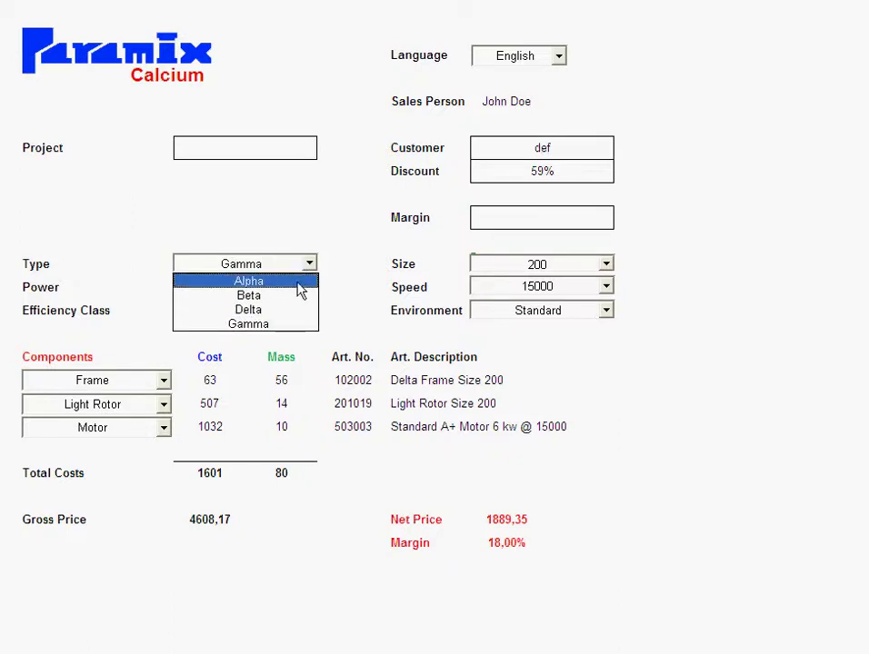
pyautogui.click(295, 283)
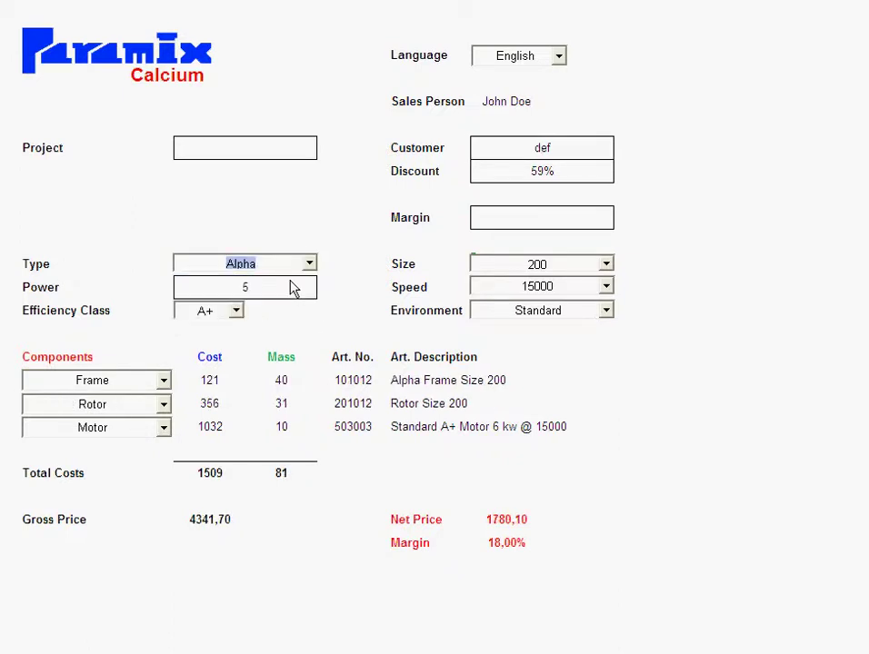
pyautogui.click(164, 380)
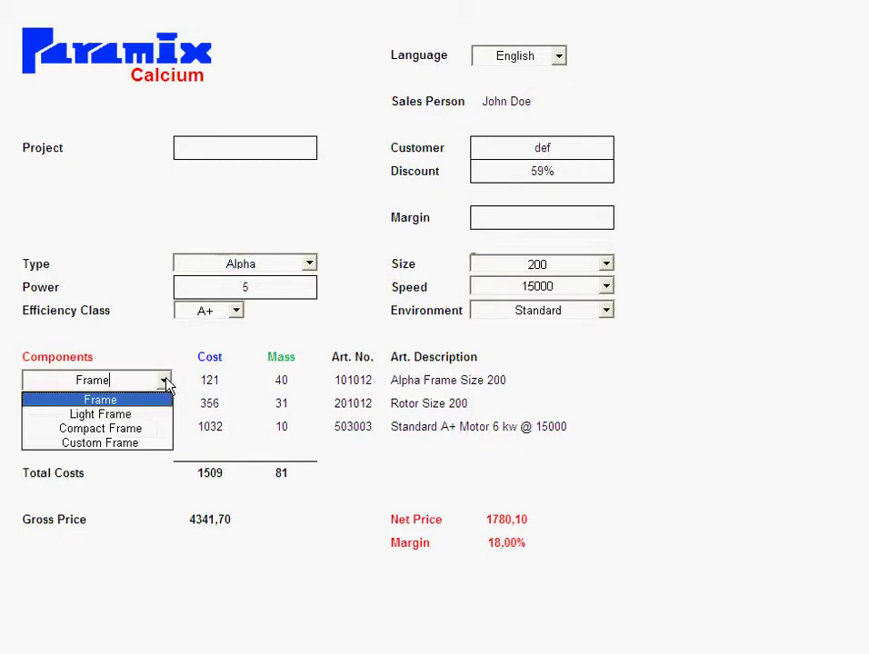
pyautogui.click(136, 414)
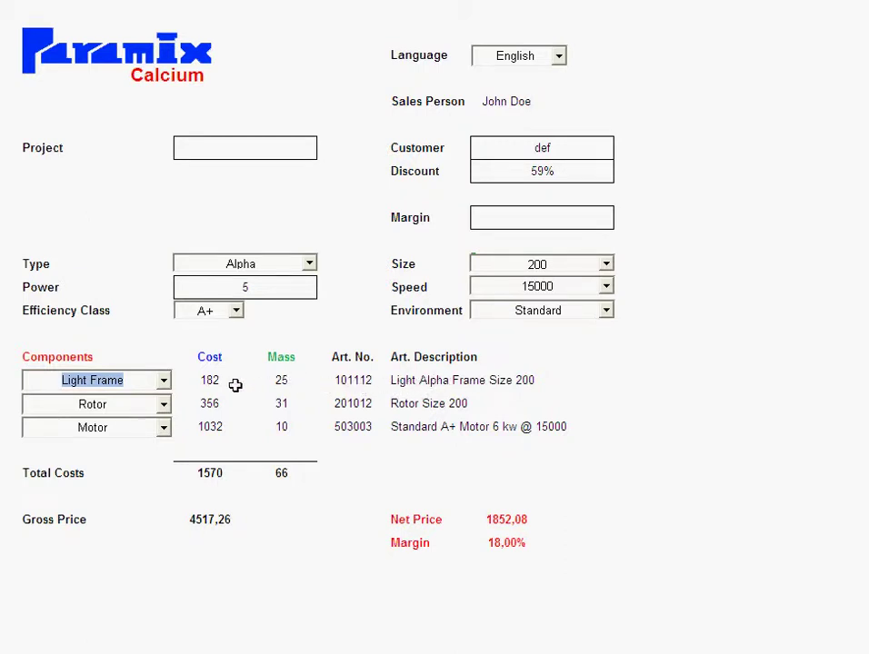
pyautogui.click(166, 383)
pyautogui.click(145, 437)
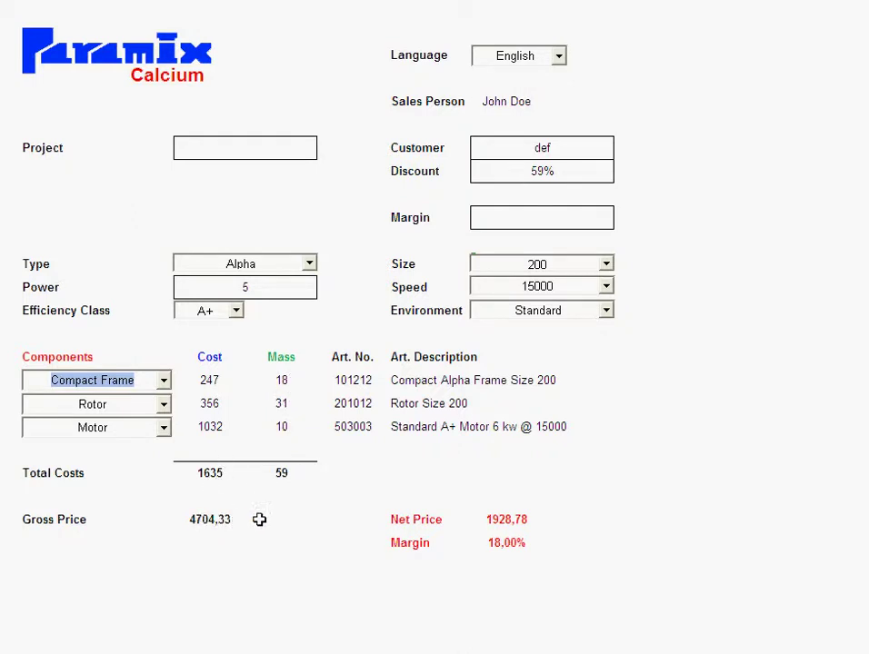
# - Try Light and Low Noise rotors, then choose Aluminium Motor and Custom Rotor
pyautogui.click(163, 405)
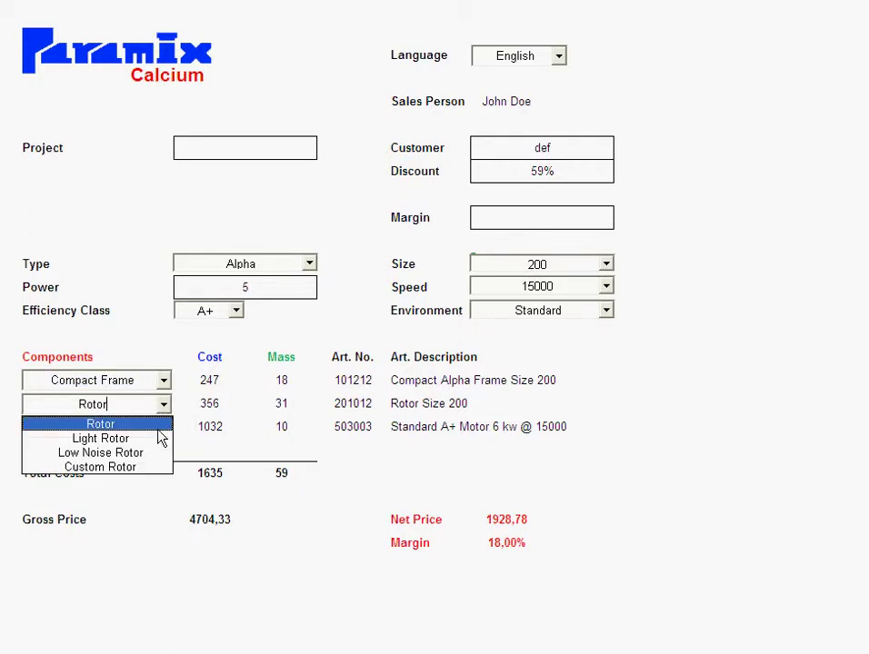
pyautogui.click(158, 443)
pyautogui.click(163, 406)
pyautogui.click(156, 454)
pyautogui.click(167, 413)
pyautogui.click(164, 413)
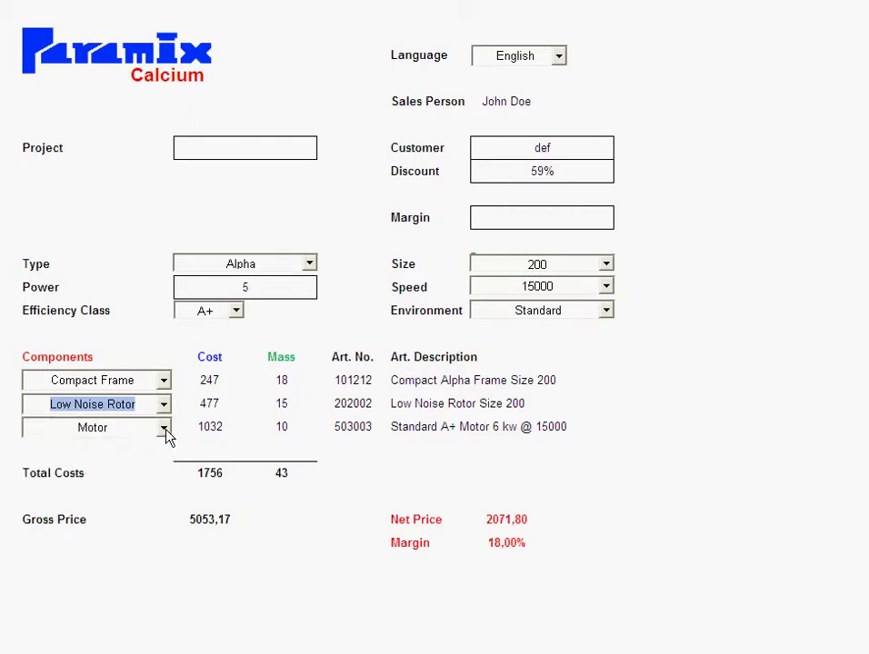
pyautogui.click(164, 430)
pyautogui.click(152, 460)
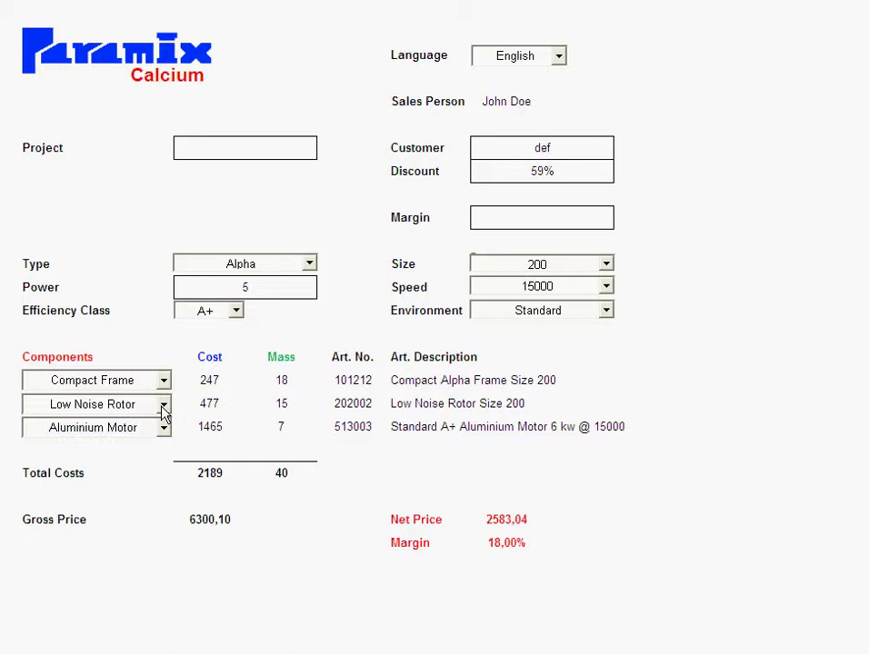
pyautogui.click(163, 409)
pyautogui.click(140, 467)
# - Switch to Custom Motor and enter custom costs of 300 for the rotor and 600 for the motor
pyautogui.click(164, 431)
pyautogui.click(156, 473)
pyautogui.click(209, 406)
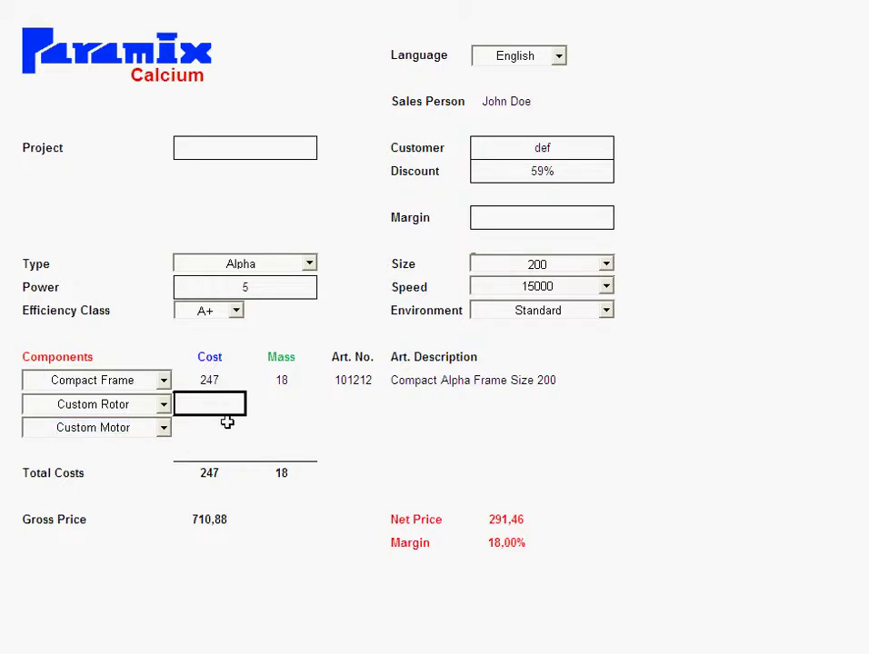
pyautogui.write('300')
pyautogui.click(219, 428)
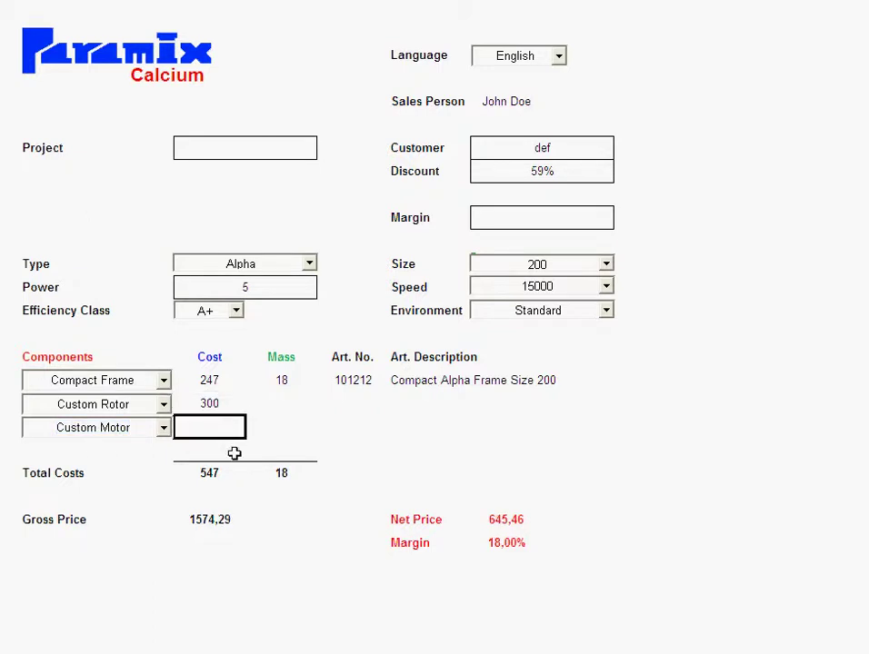
pyautogui.write('600')
pyautogui.press('Return')
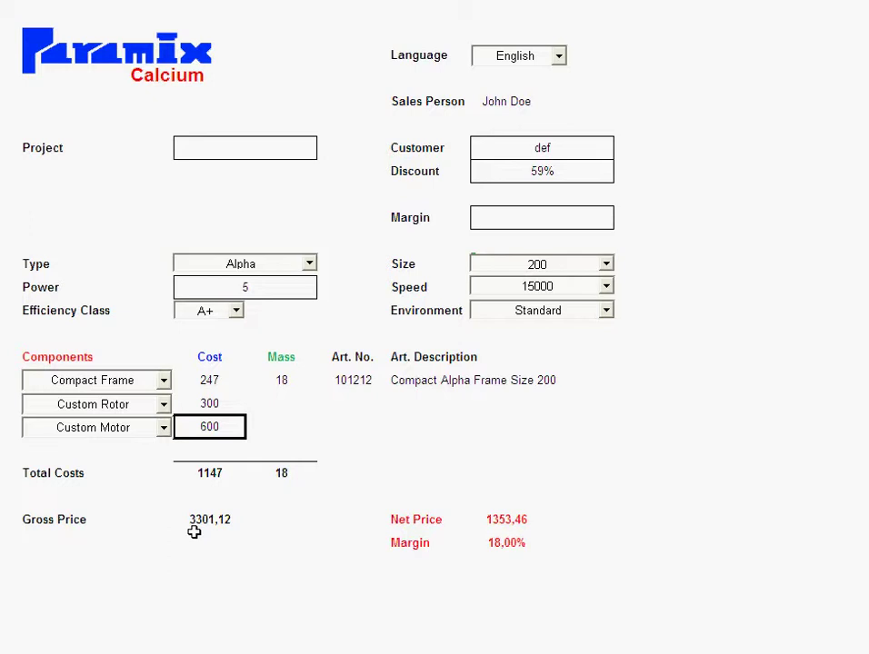
# - Set the rotor back to Light Rotor and the motor to the standard Motor
pyautogui.click(165, 408)
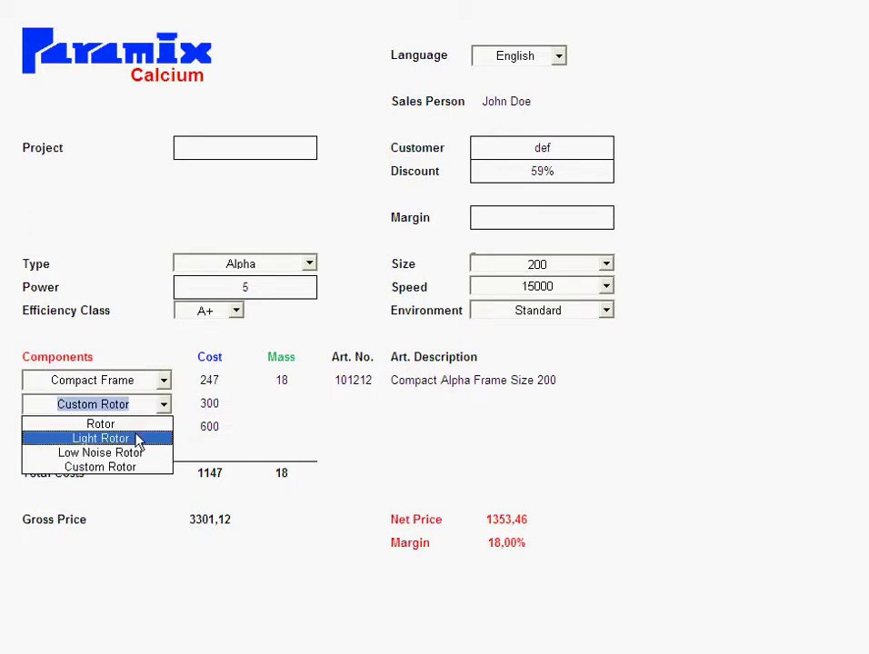
pyautogui.click(138, 439)
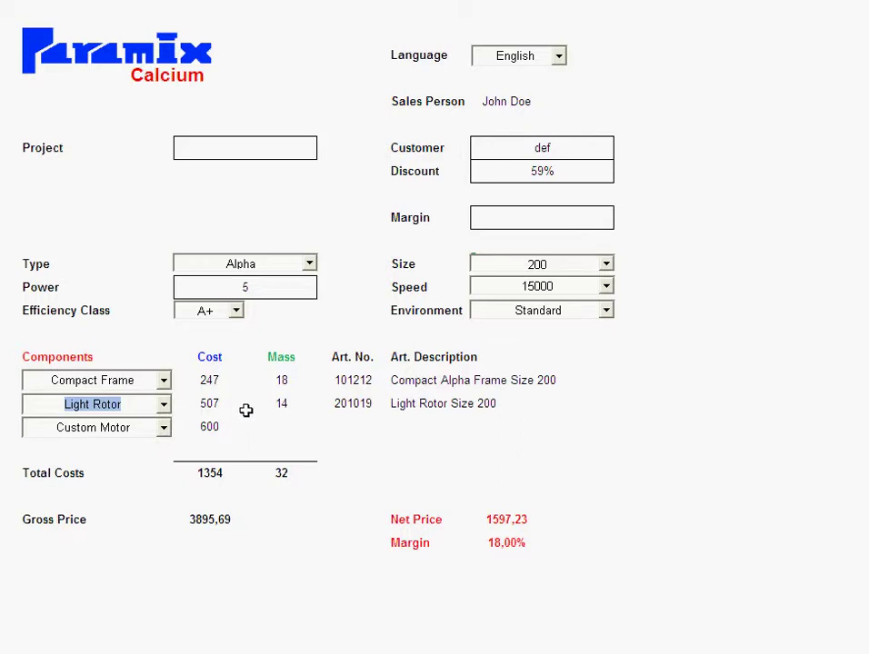
pyautogui.click(163, 431)
pyautogui.click(160, 450)
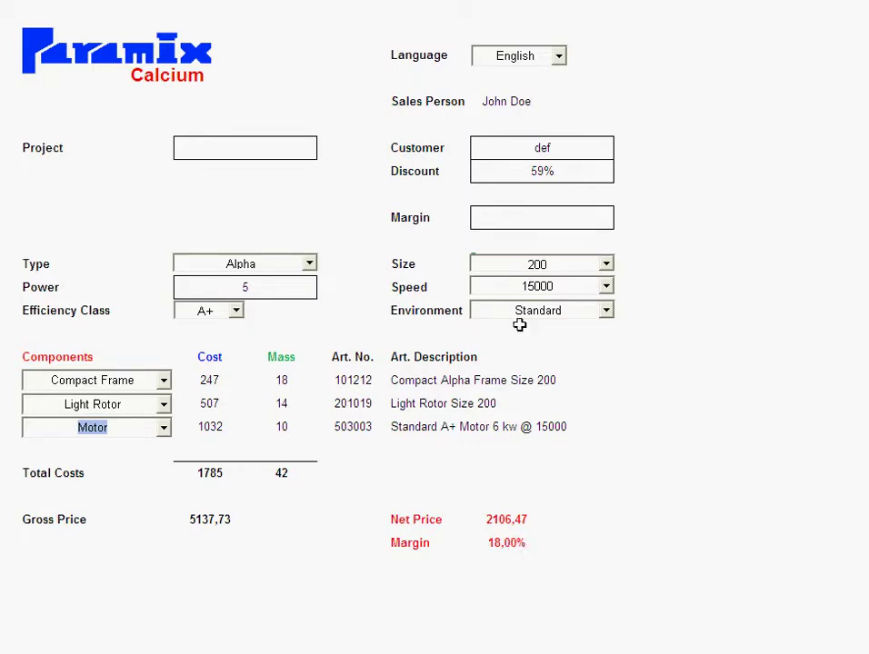
pyautogui.click(539, 216)
pyautogui.write('21')
pyautogui.press('Return')
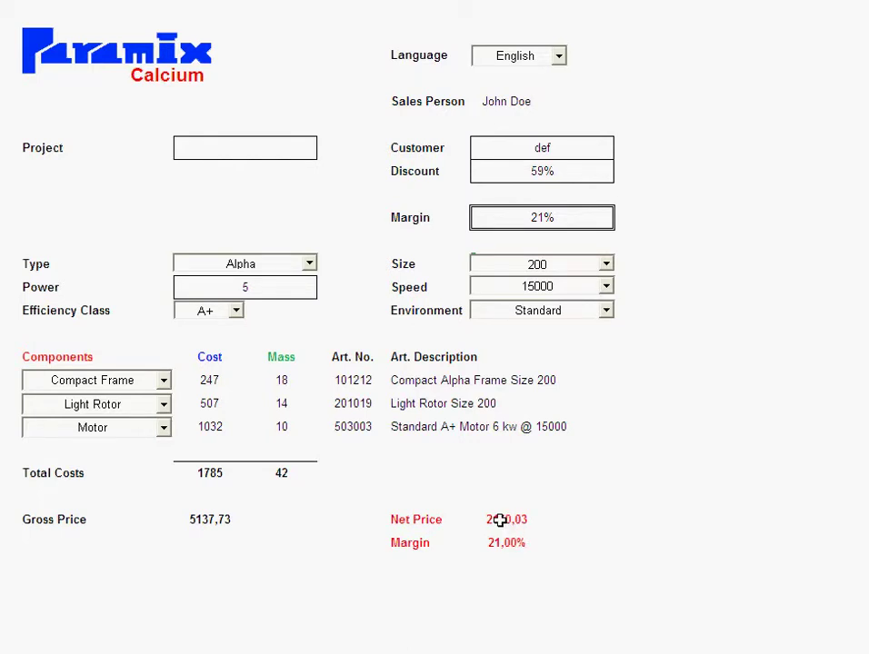
pyautogui.press('Delete')
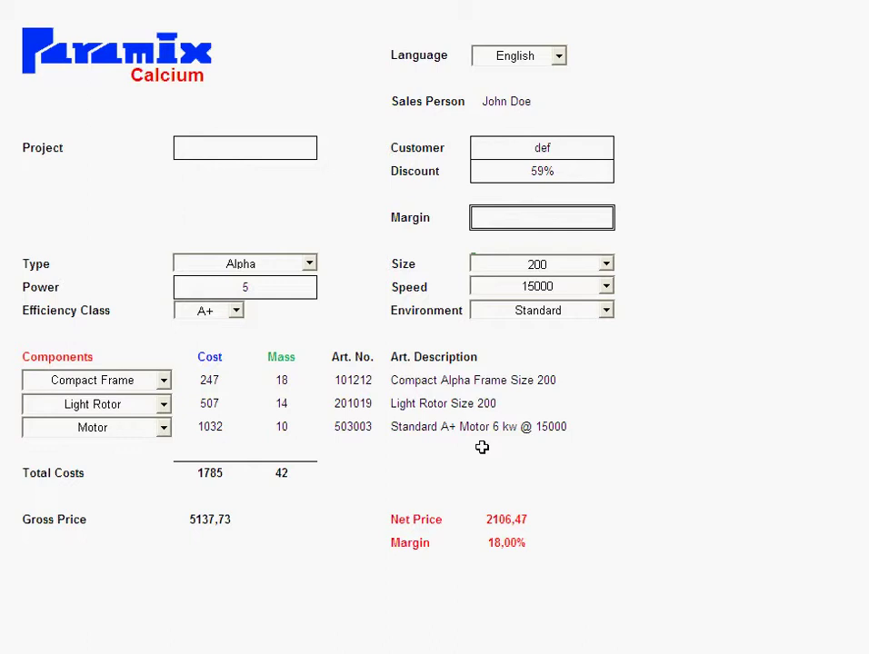
# - Try the Gamma and Alpha product types, then settle on Beta
pyautogui.click(309, 264)
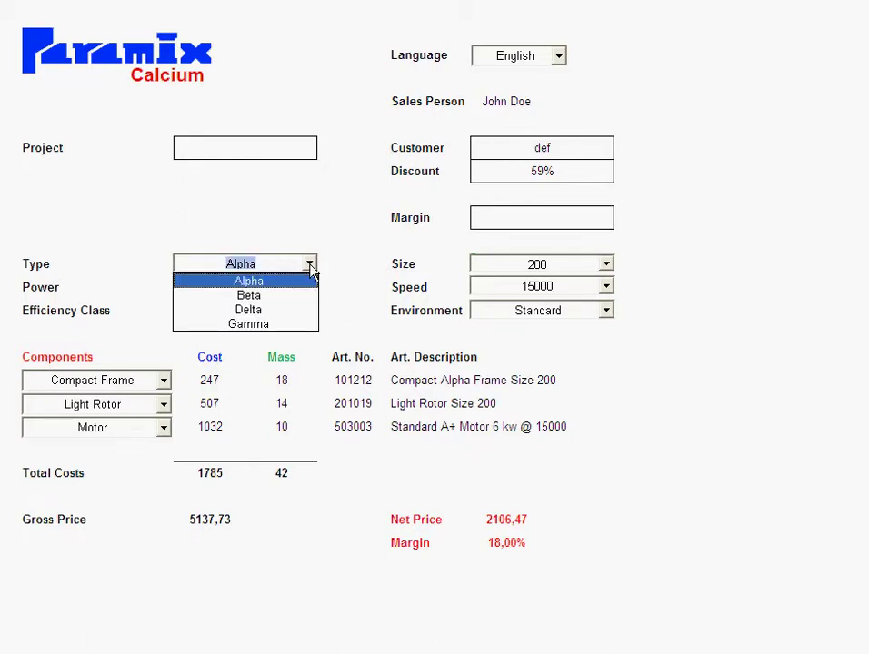
pyautogui.click(277, 325)
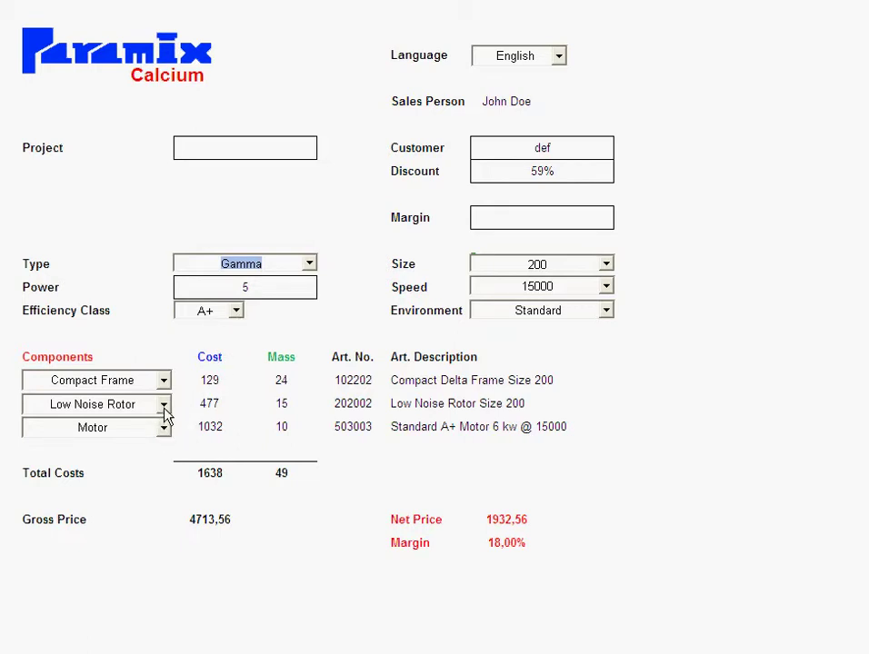
pyautogui.click(309, 265)
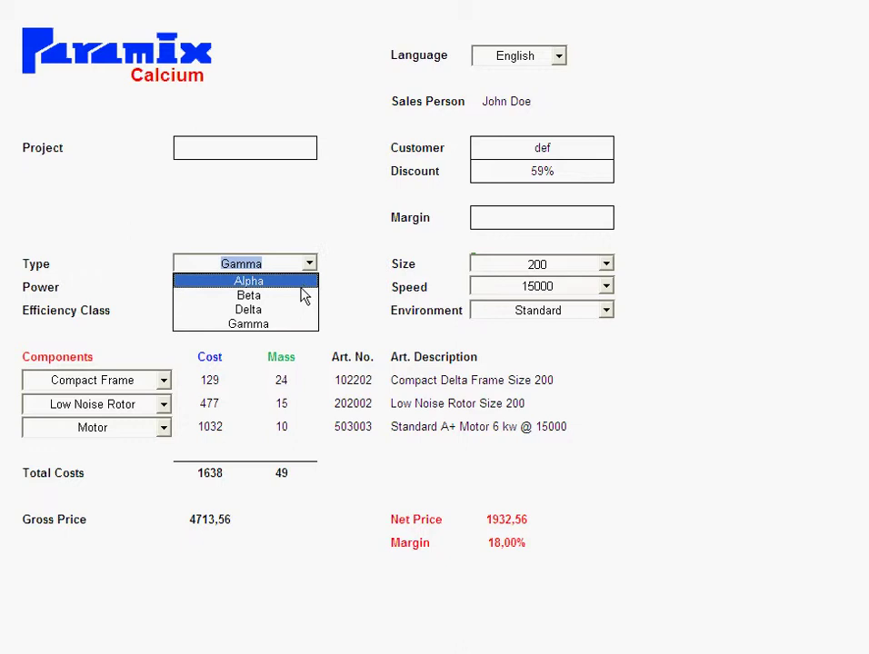
pyautogui.click(299, 282)
pyautogui.click(307, 268)
pyautogui.click(294, 296)
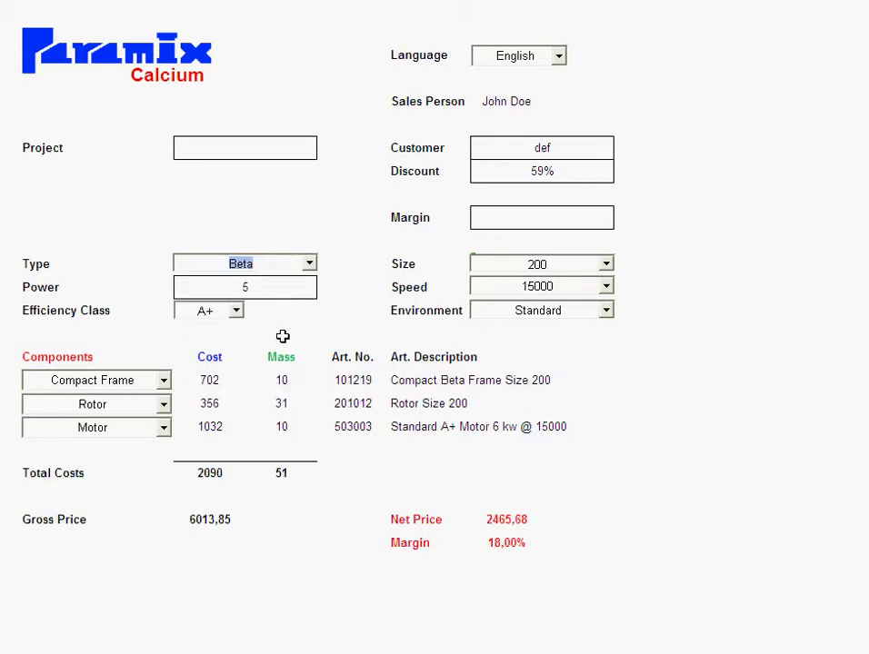
# - Set the speed to 5000, then back to 15000
pyautogui.click(606, 287)
pyautogui.click(602, 304)
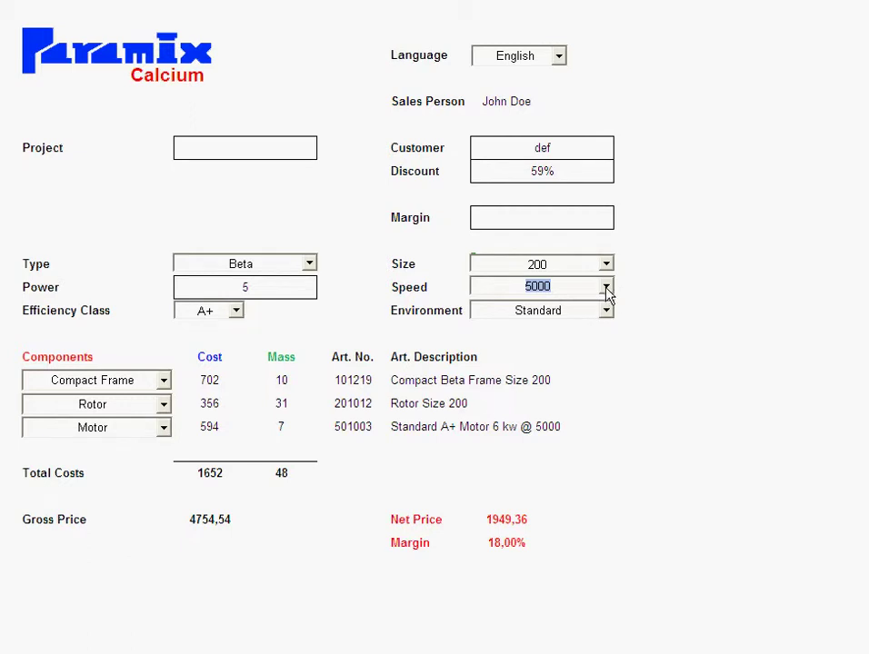
pyautogui.click(606, 288)
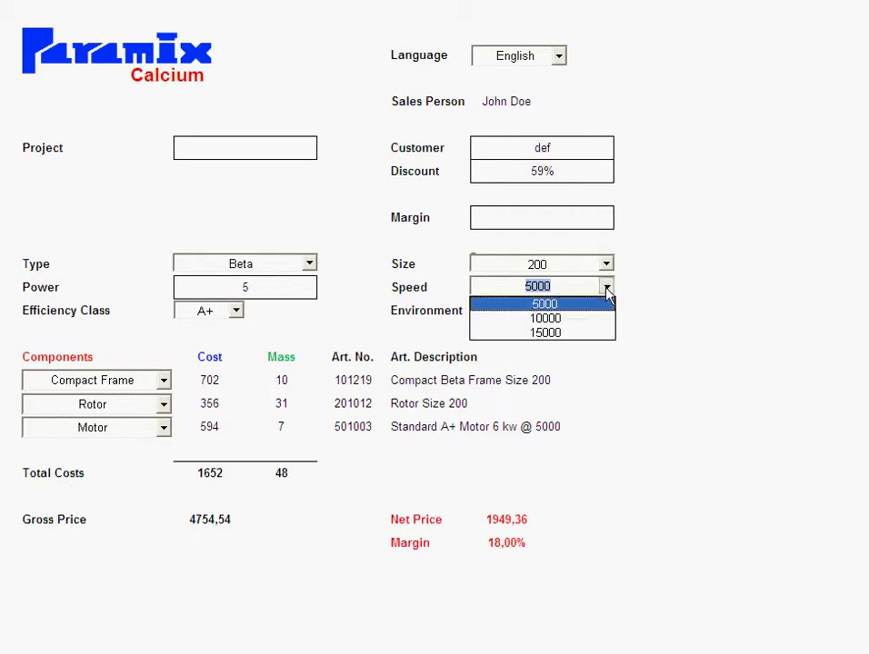
pyautogui.click(586, 333)
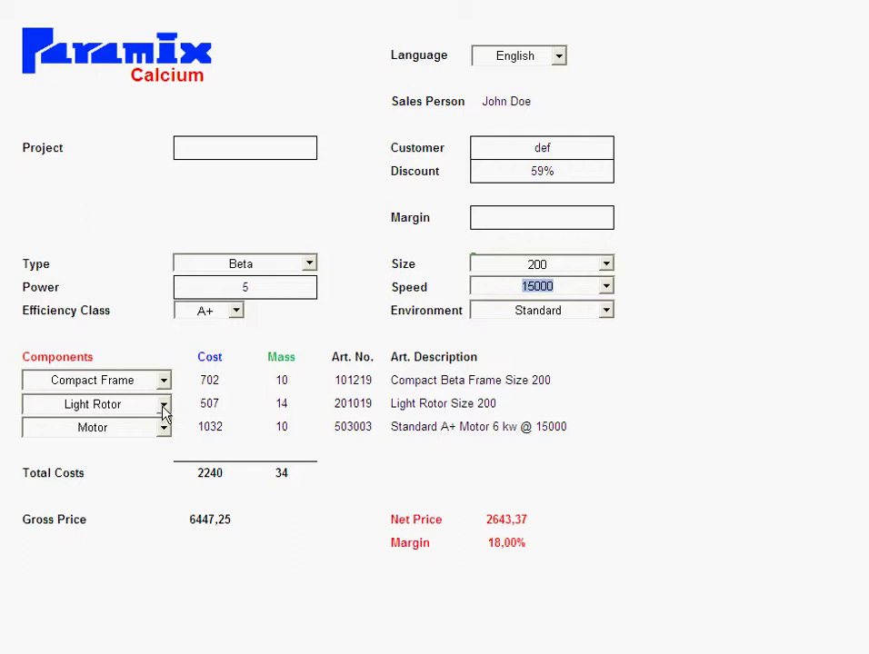
# - Switch the rotor to Low Noise Rotor, change the type to Gamma, then pick the standard Rotor
pyautogui.click(164, 404)
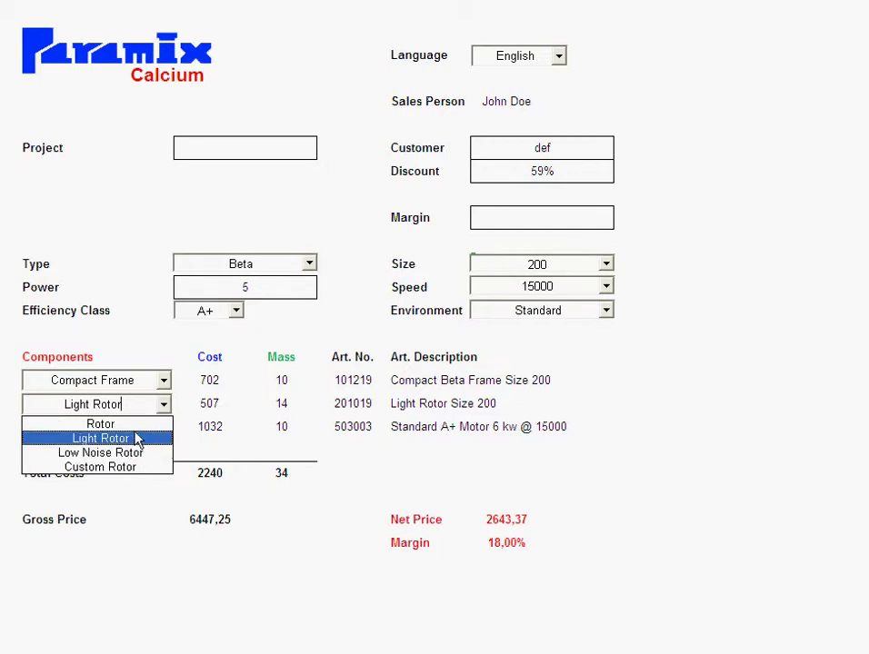
pyautogui.click(111, 451)
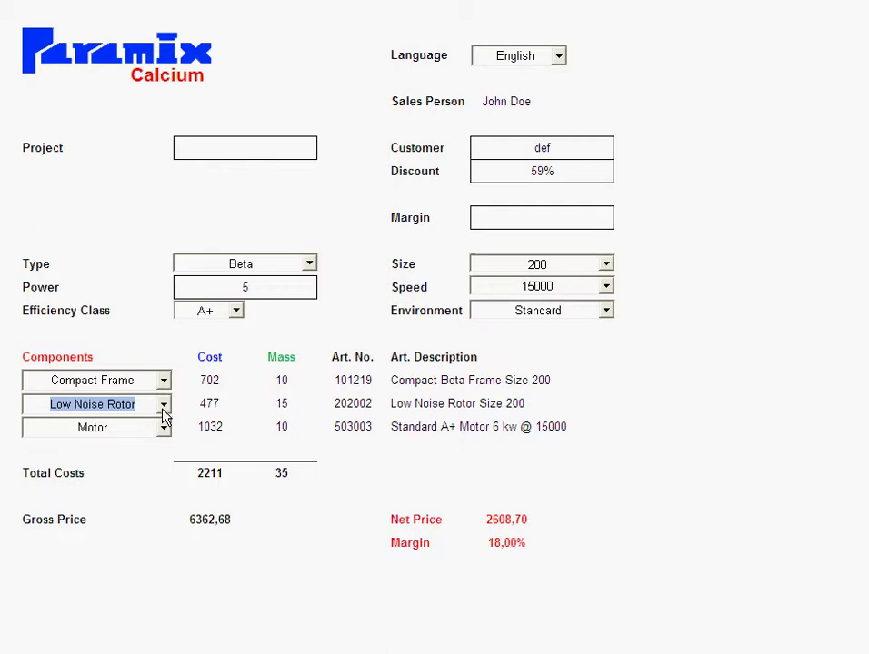
pyautogui.click(309, 264)
pyautogui.click(287, 325)
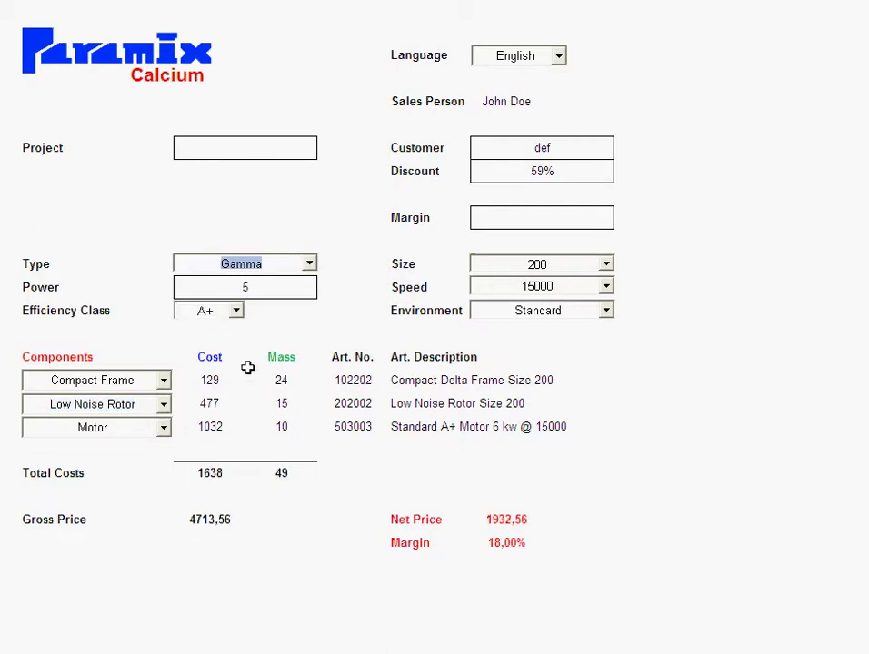
pyautogui.click(164, 409)
pyautogui.click(159, 424)
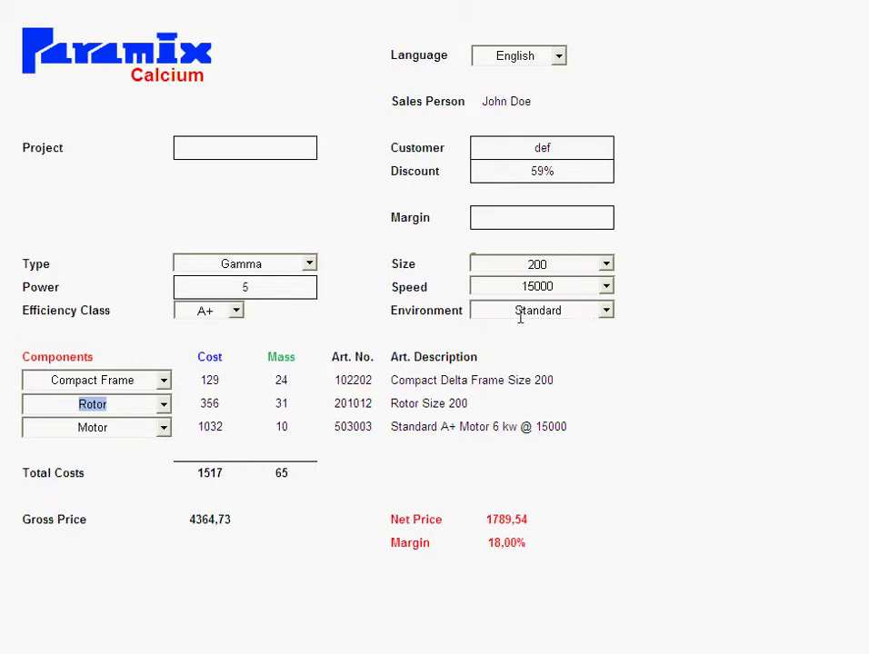
# - Set the environment to High Heat and the efficiency class to A++
pyautogui.click(608, 313)
pyautogui.click(590, 343)
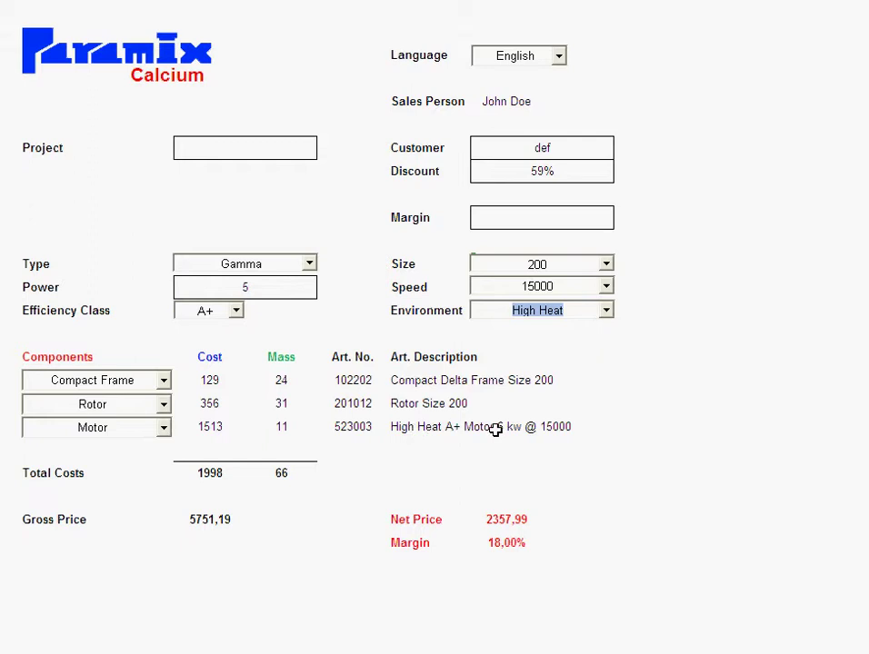
pyautogui.click(236, 311)
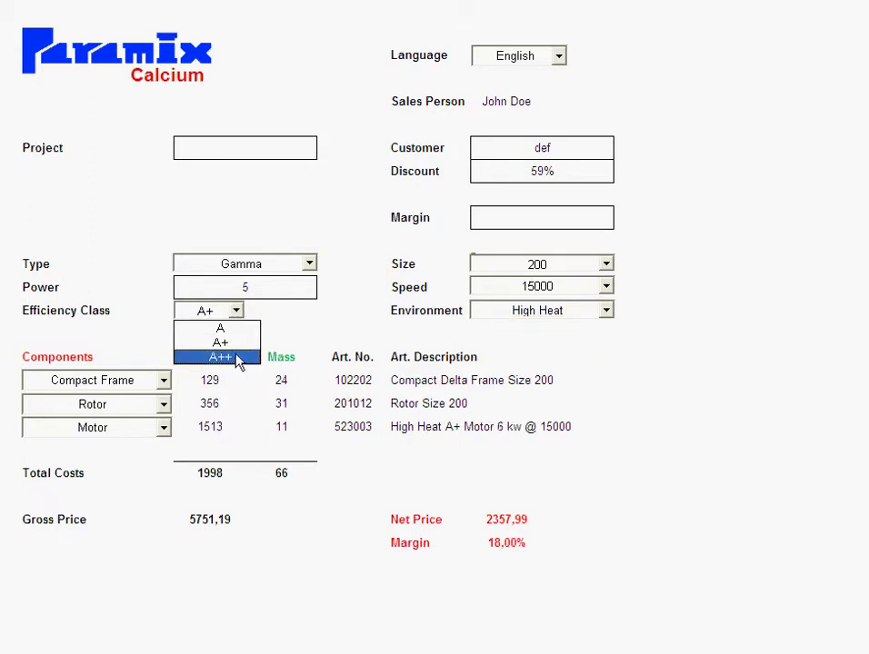
pyautogui.click(237, 357)
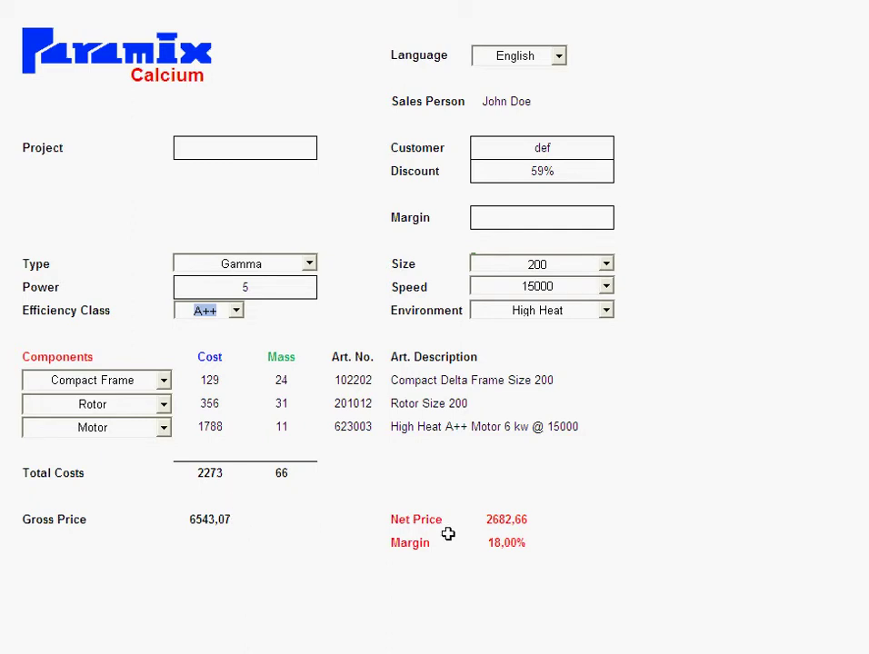
# - Show the rotor choices: Rotor, Light Rotor, Low Noise Rotor and Custom Rotor
pyautogui.click(165, 411)
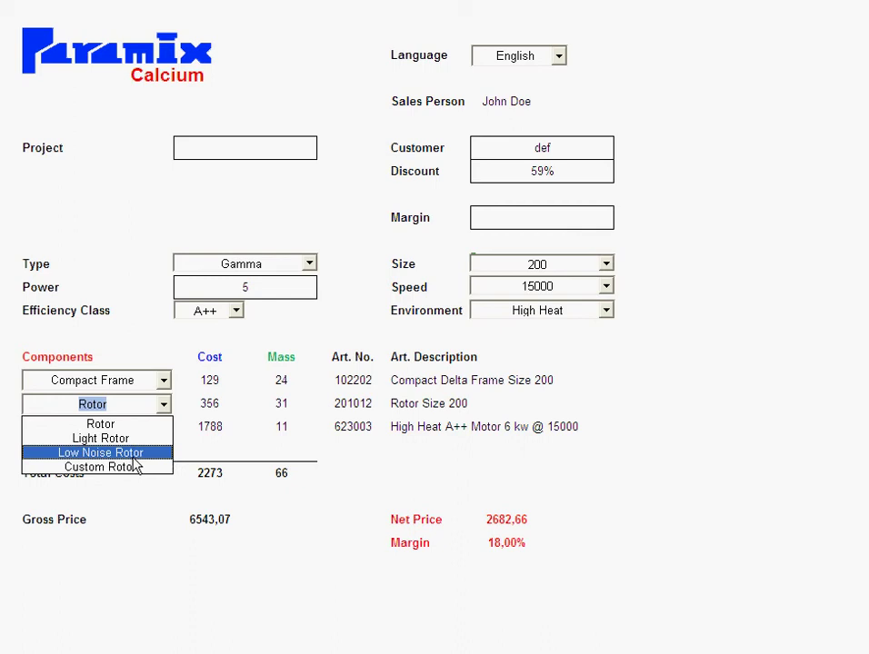